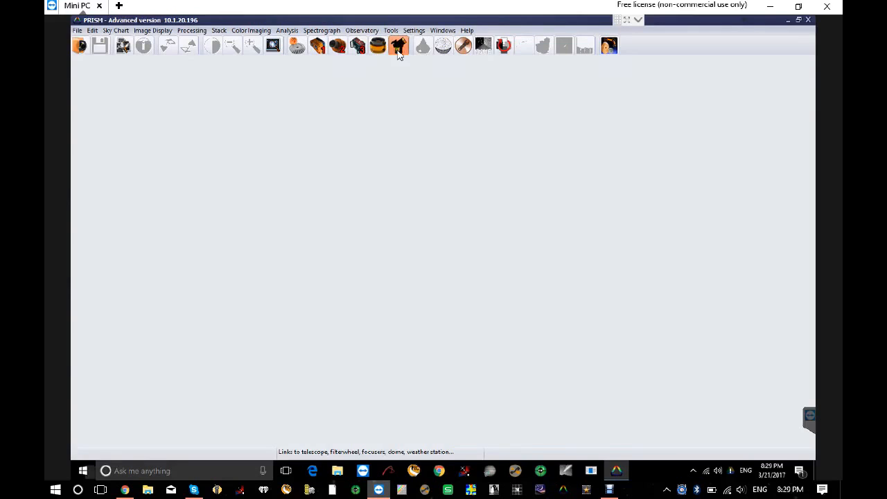
Step: Open the acquisition properties of Camera #1 from the cameras section of the hardware setup
left_click(296, 48)
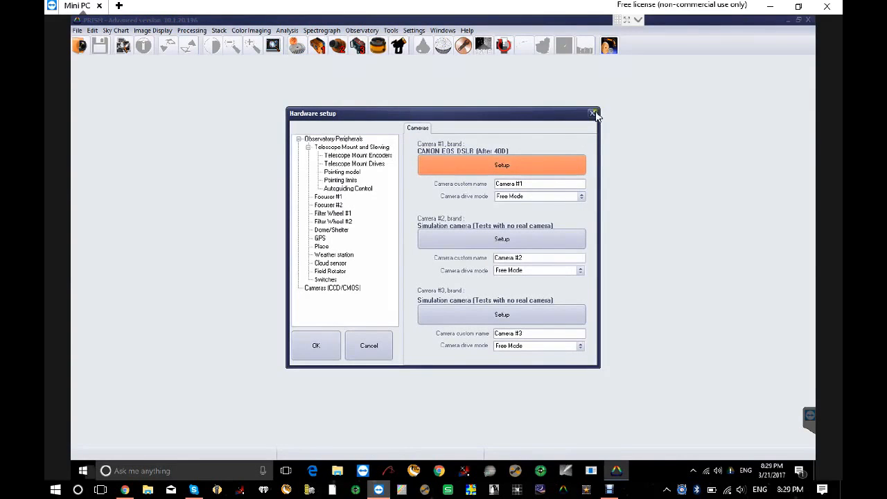
left_click(592, 113)
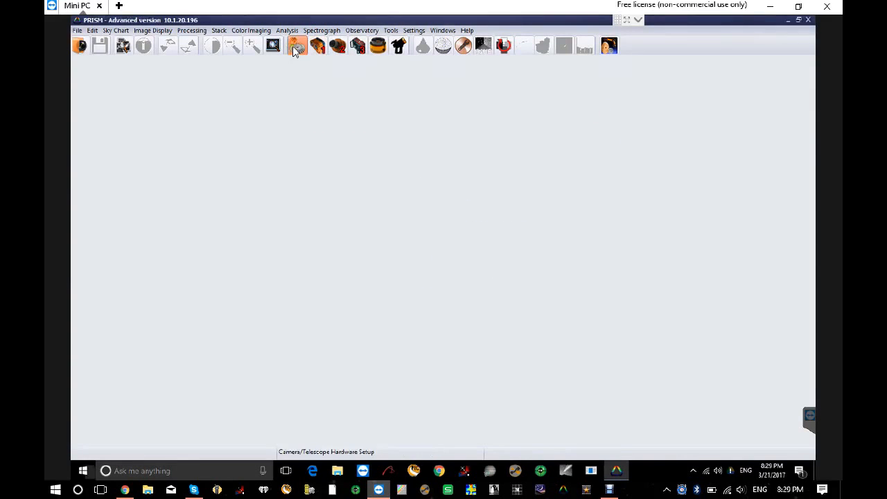
left_click(416, 30)
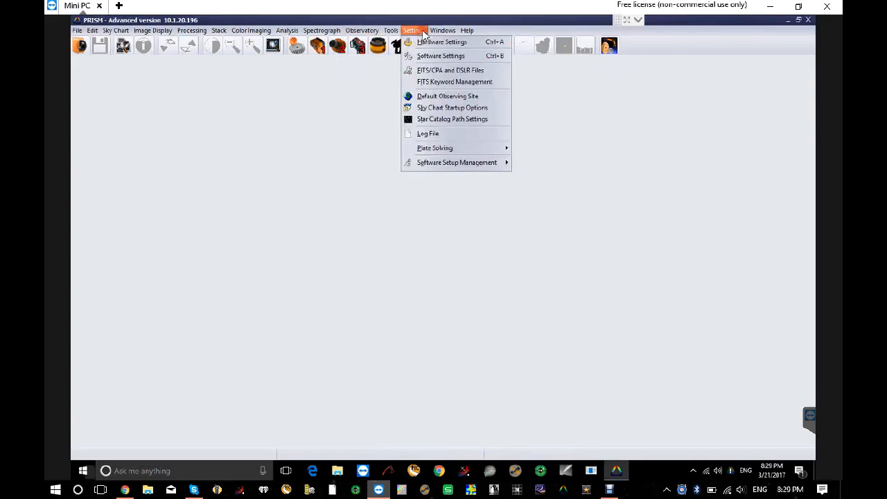
left_click(485, 46)
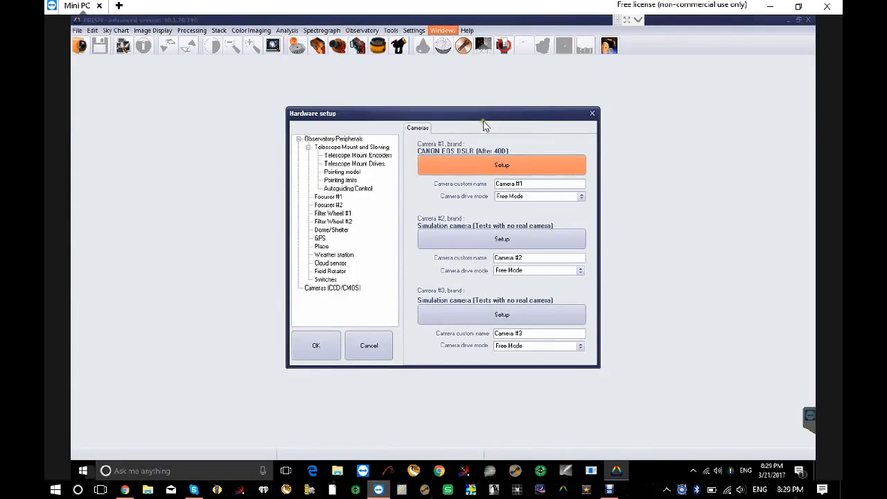
left_click(348, 292)
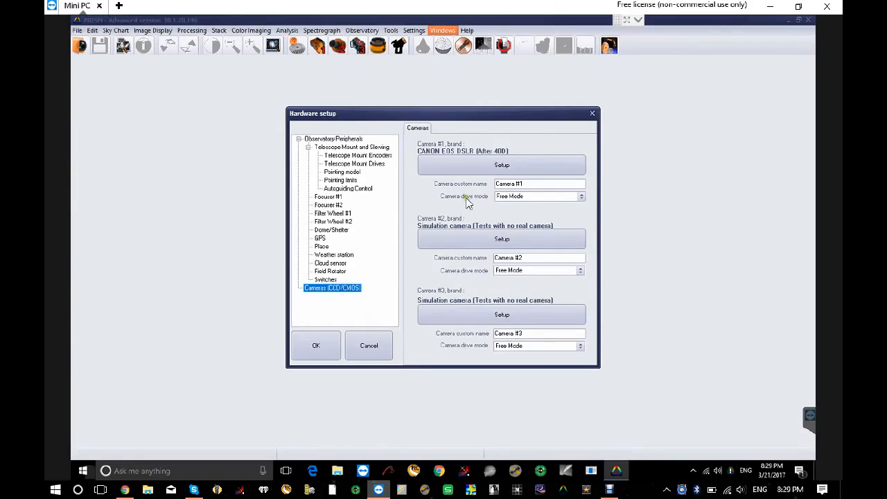
left_click(489, 164)
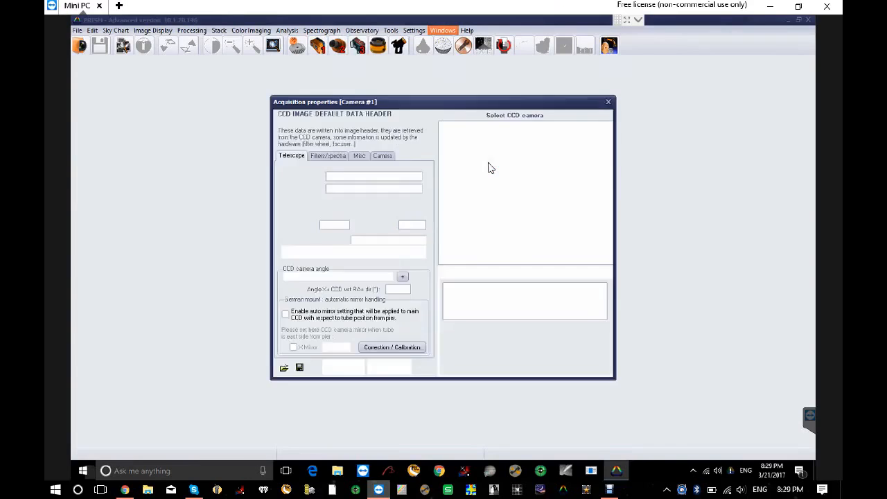
Step: Fill in Camera #1's header data with telescope ES102, the observer's initial, focal length 571 mm and diameter 102 mm
left_click(382, 177)
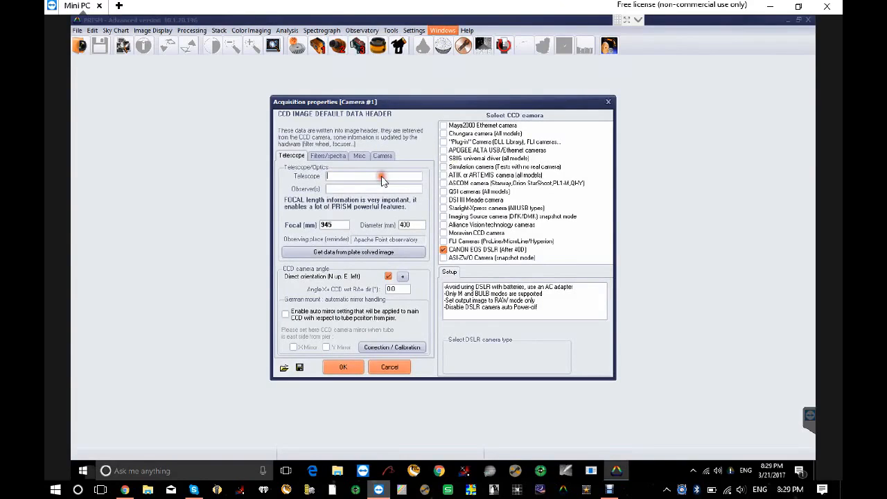
type("ES102")
left_click(371, 190)
type("H")
double_click(336, 227)
type("571")
double_click(419, 227)
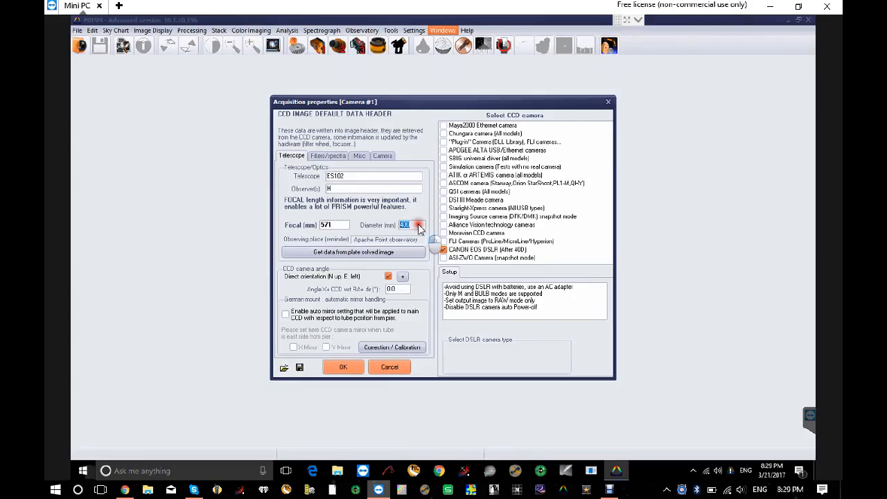
type("102")
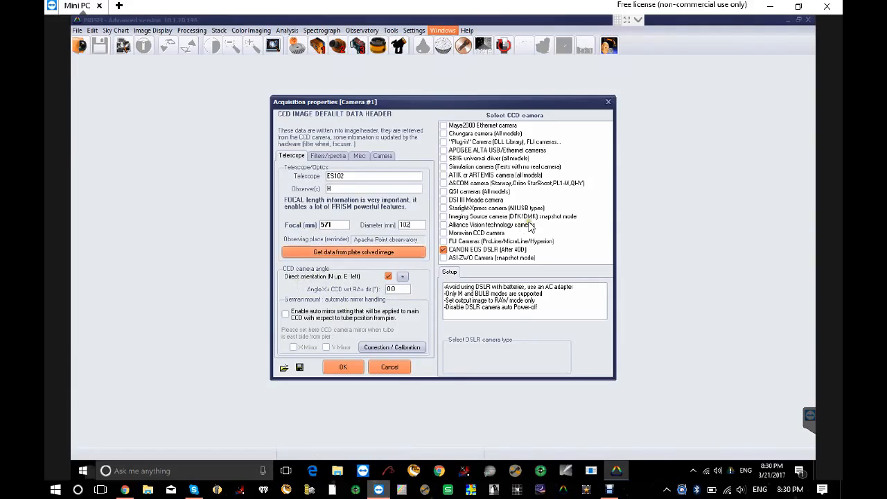
Step: Try the ATIK or ARTEMIS camera type, then select ASCOM camera for Camera #1 and disable the remote port for guiding controls
left_click(471, 176)
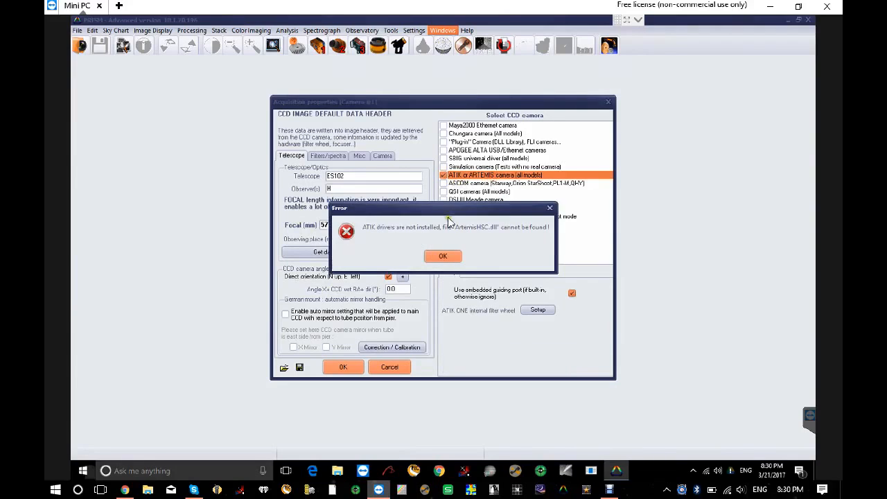
left_click(443, 255)
left_click(468, 183)
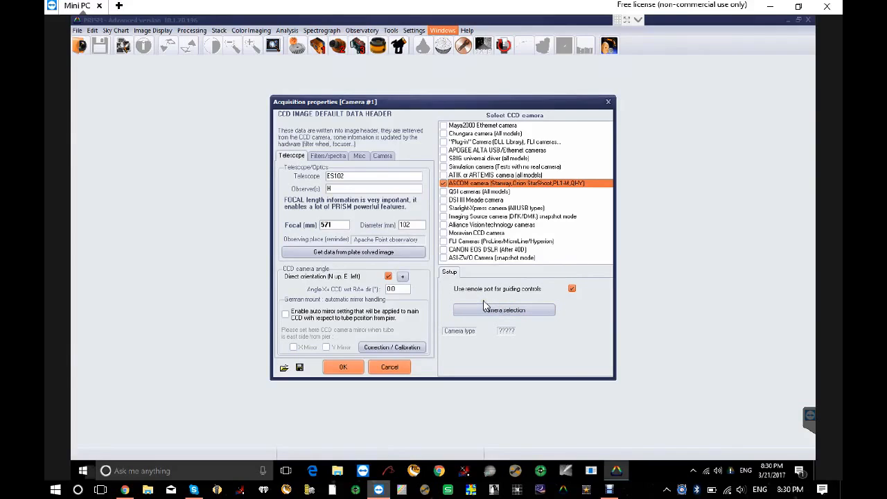
left_click(573, 290)
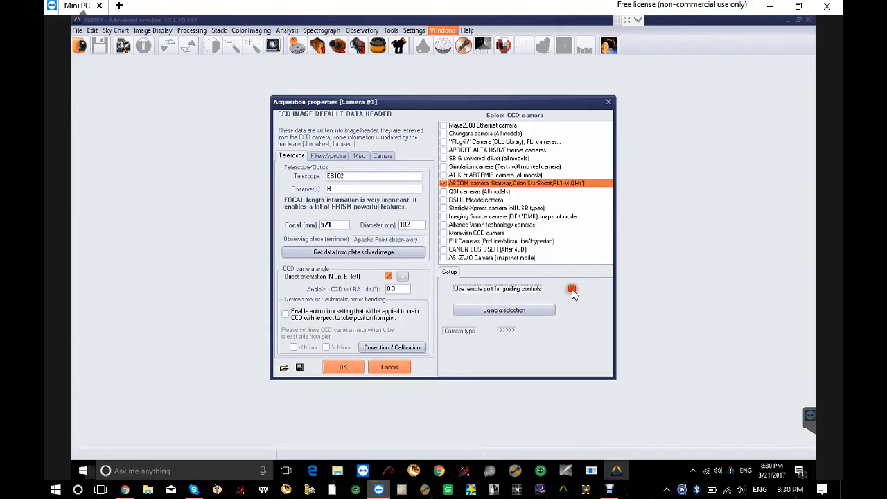
Step: Choose ASI Camera (1) as Camera #1's ASCOM driver and accept its driver properties
left_click(517, 312)
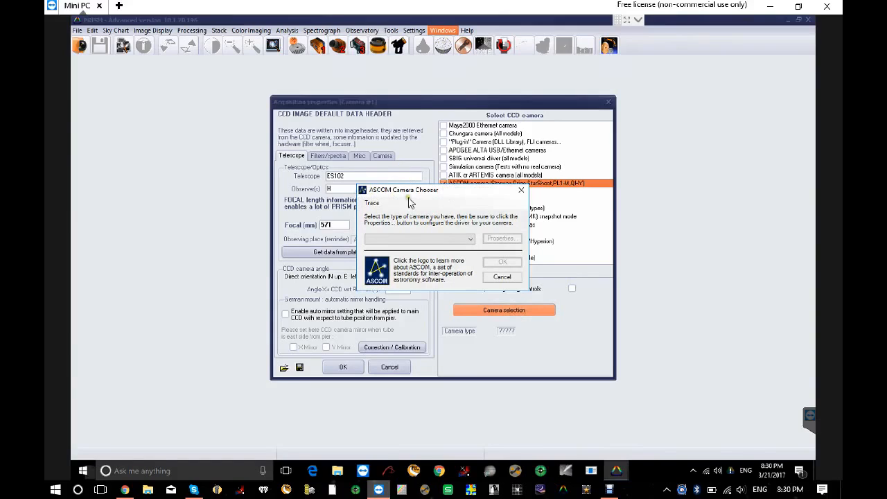
left_click(454, 240)
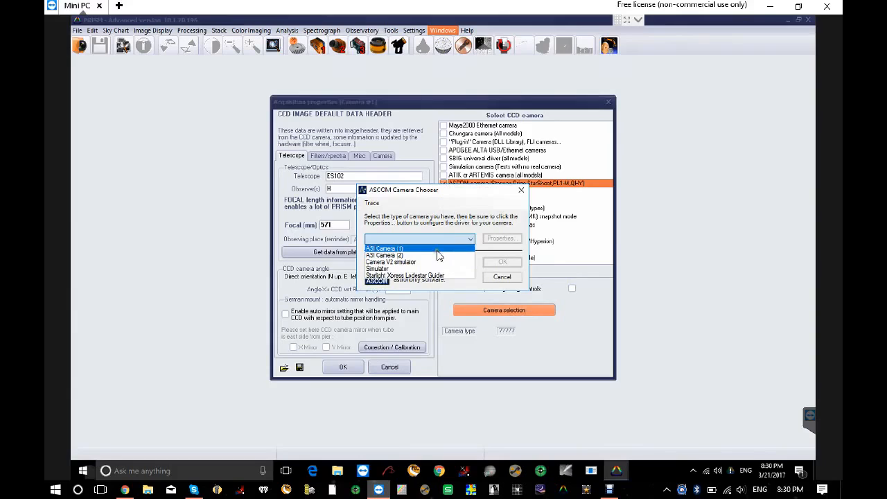
left_click(437, 249)
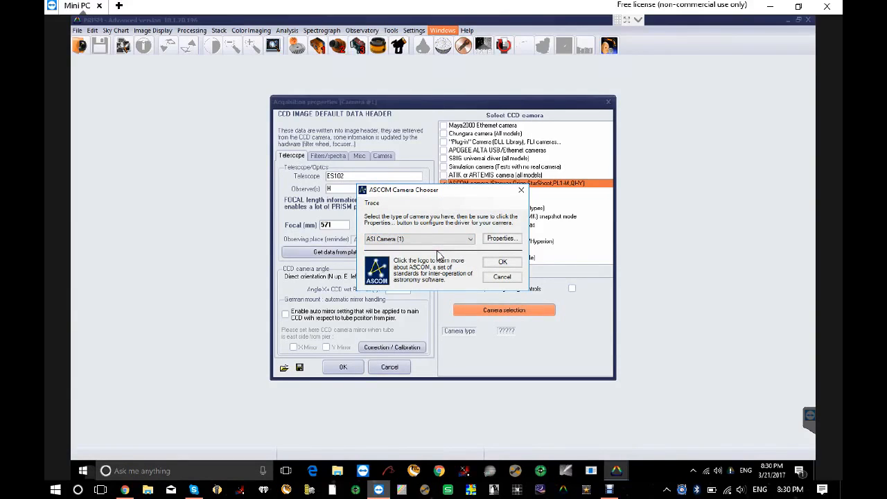
left_click(493, 238)
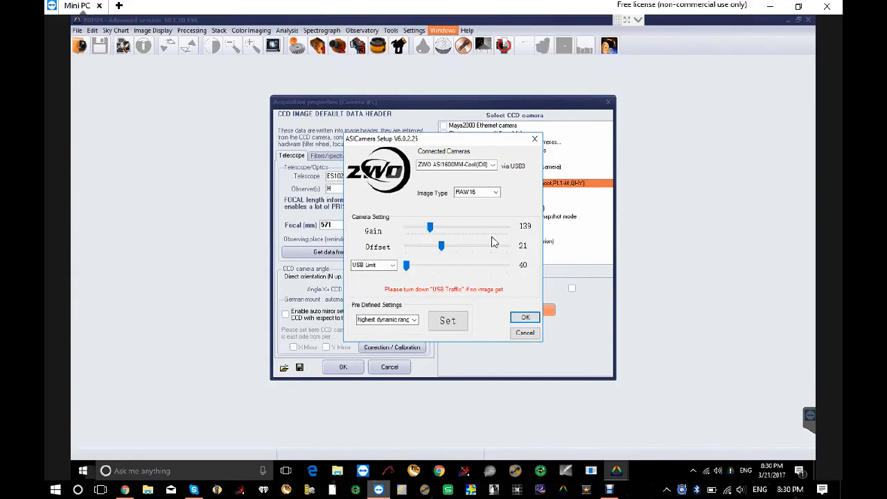
left_click(526, 318)
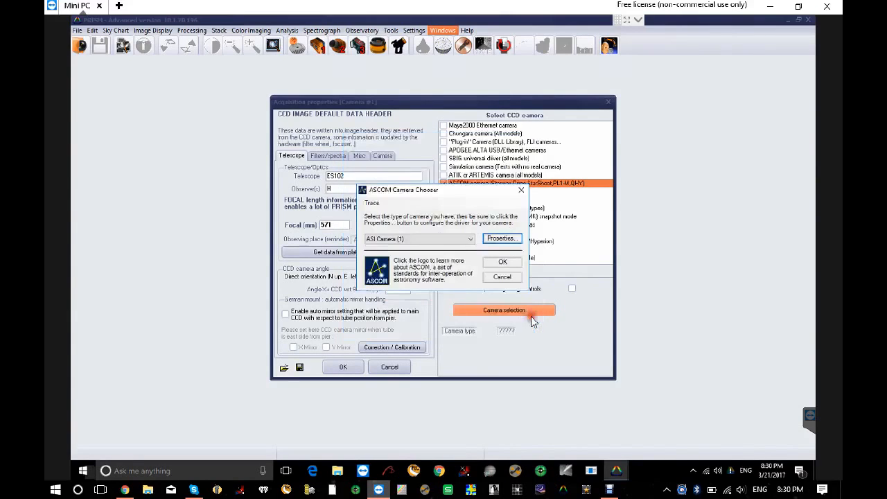
left_click(504, 262)
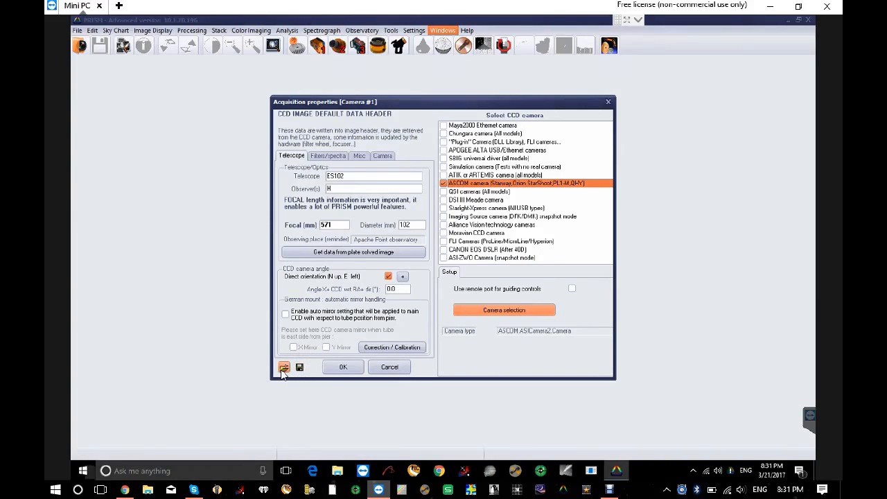
Step: Review Camera #1's filter, miscellaneous and camera header settings, and accept its acquisition properties
left_click(330, 156)
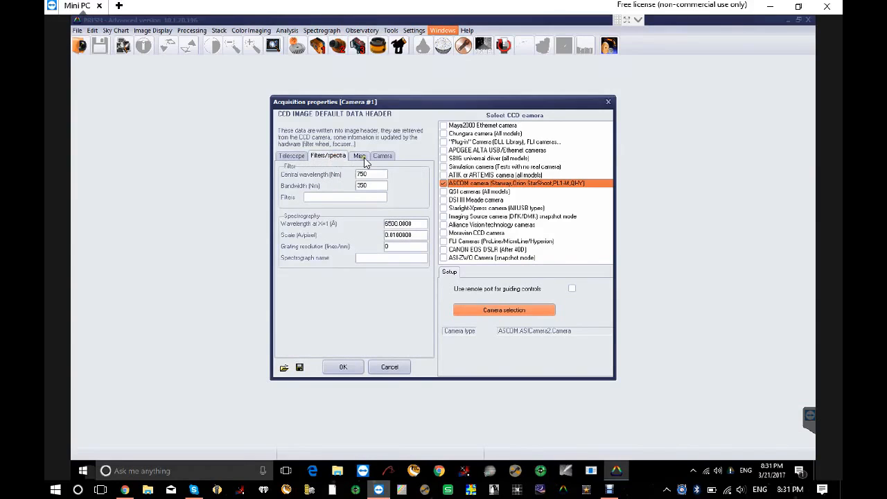
left_click(363, 158)
left_click(333, 157)
left_click(360, 158)
left_click(383, 156)
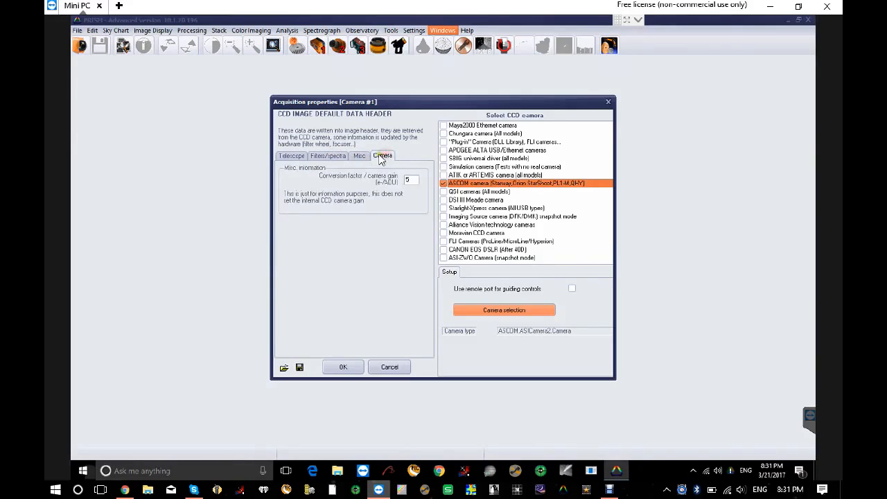
left_click(284, 156)
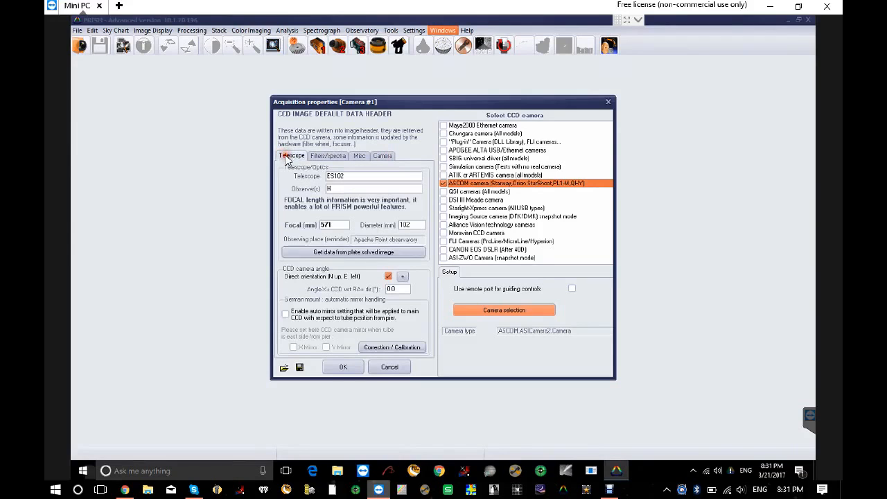
left_click(344, 367)
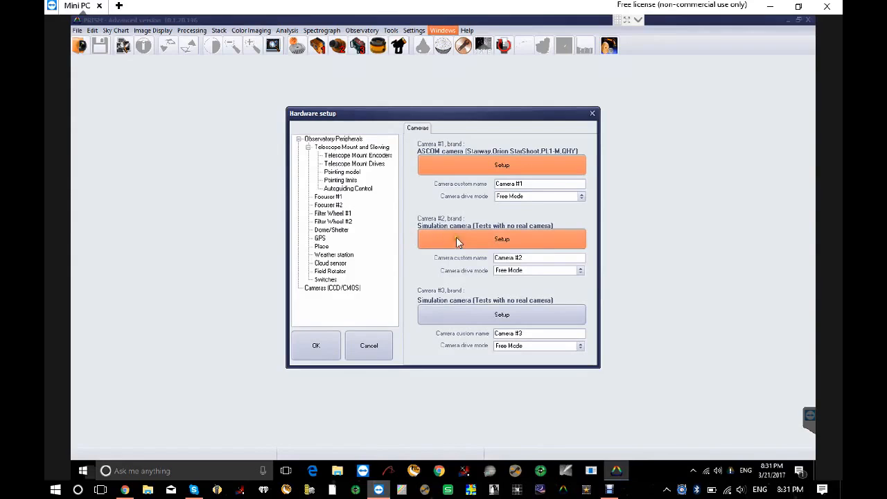
Step: Fill in Camera #2's header data with telescope ES102, the observer's initial, focal length 571 mm and diameter 102 mm
left_click(553, 244)
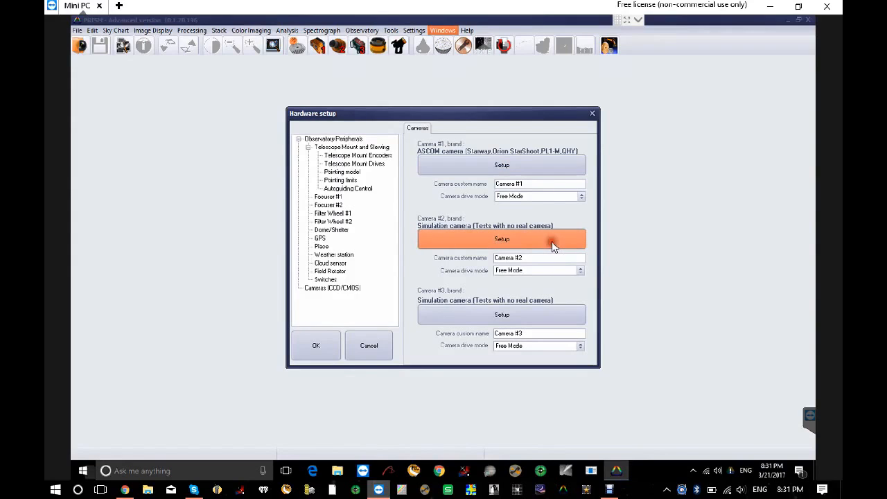
left_click(381, 179)
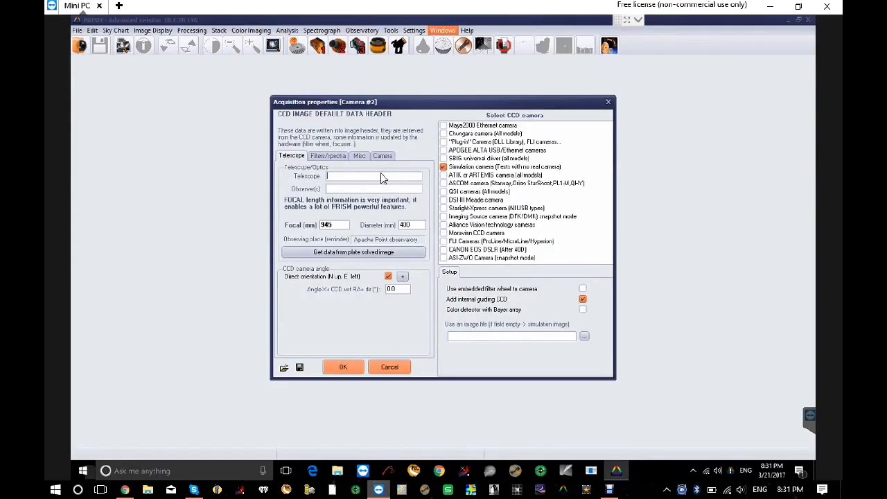
type("ES102")
double_click(329, 226)
double_click(416, 227)
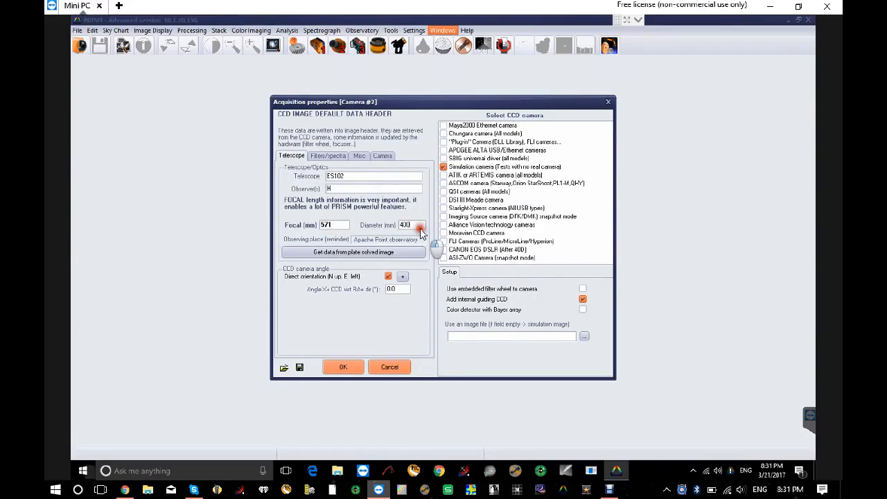
type("102")
left_click(380, 311)
Step: Assign Camera #2 the ASCOM driver Starlight Xpress Lodestar Guider, accept its driver setup and confirm the acquisition properties
left_click(480, 184)
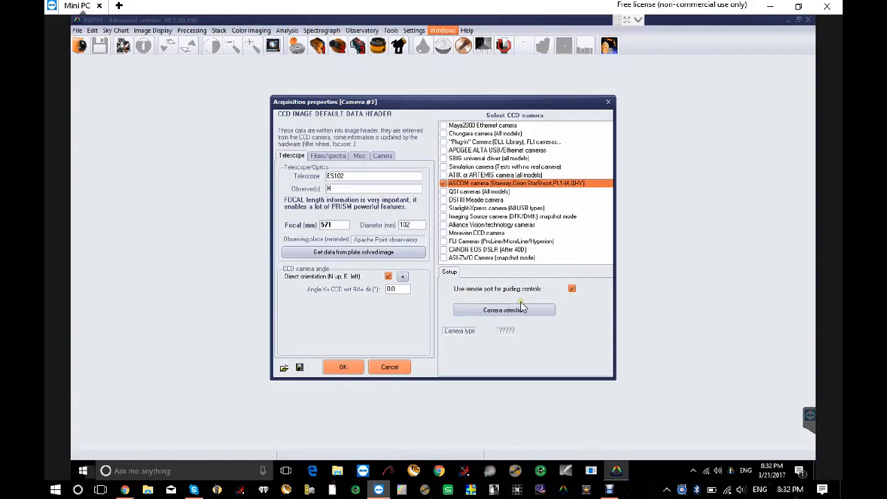
left_click(510, 312)
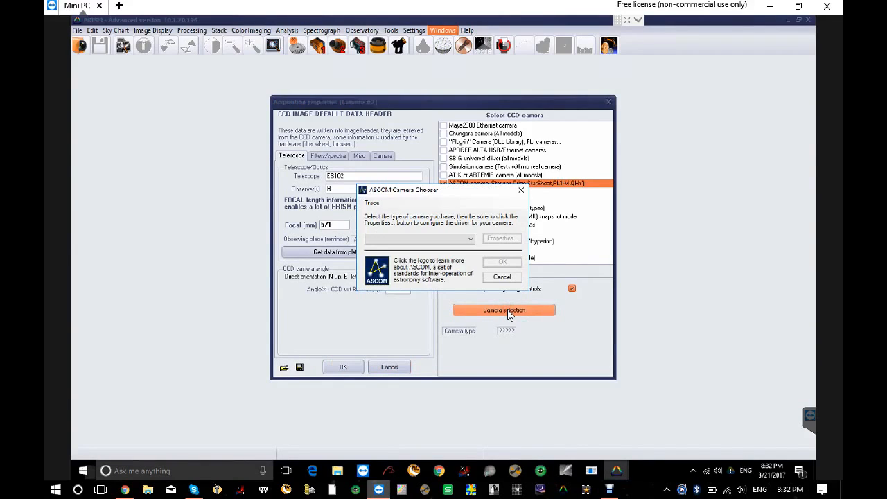
left_click(462, 237)
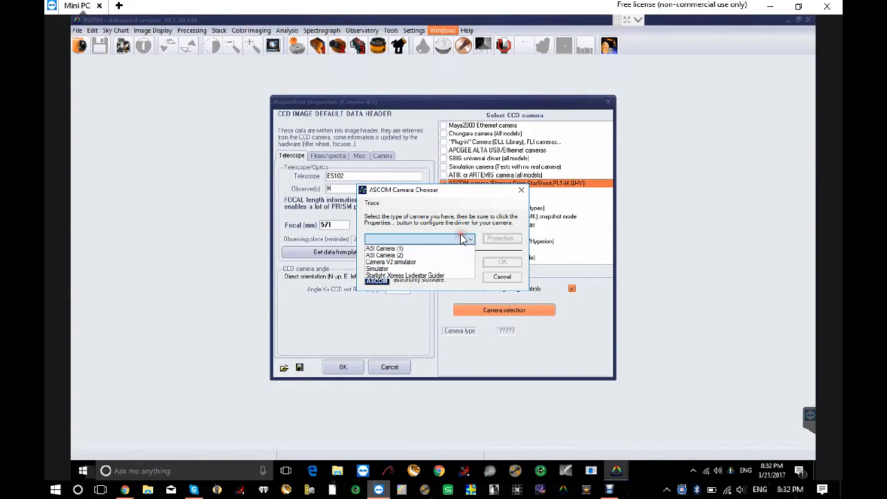
left_click(466, 275)
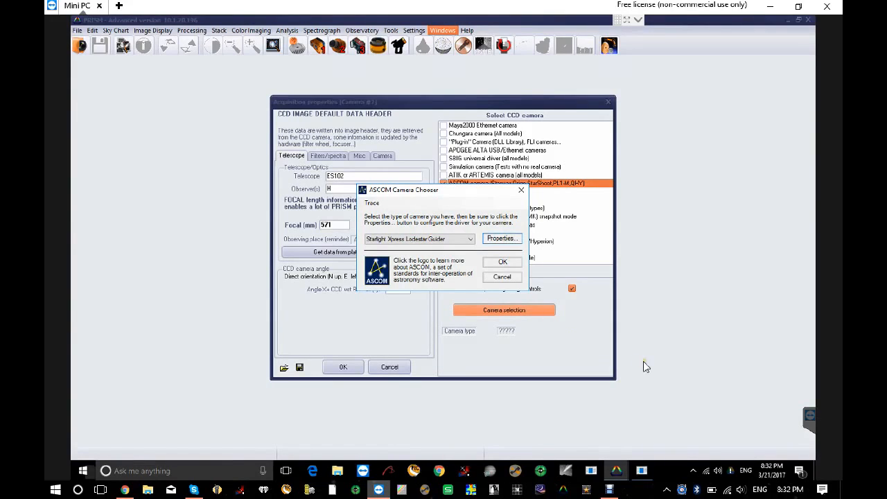
left_click(642, 472)
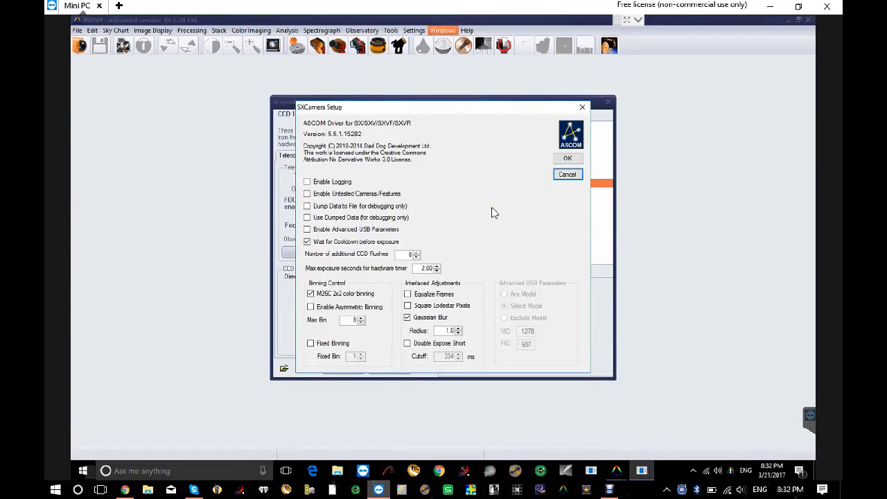
left_click(575, 159)
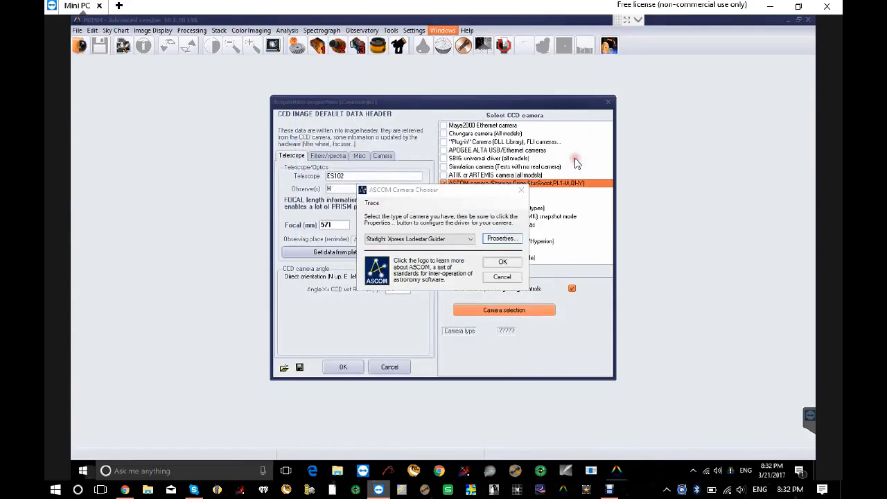
left_click(503, 262)
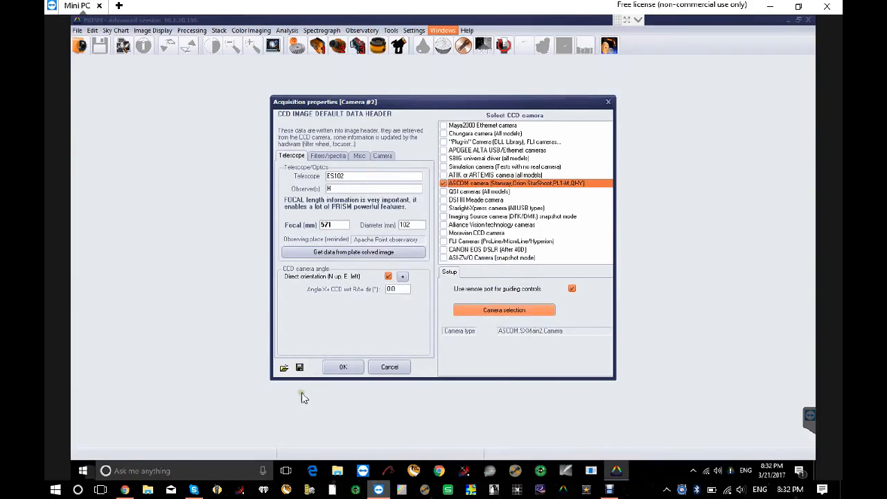
left_click(343, 368)
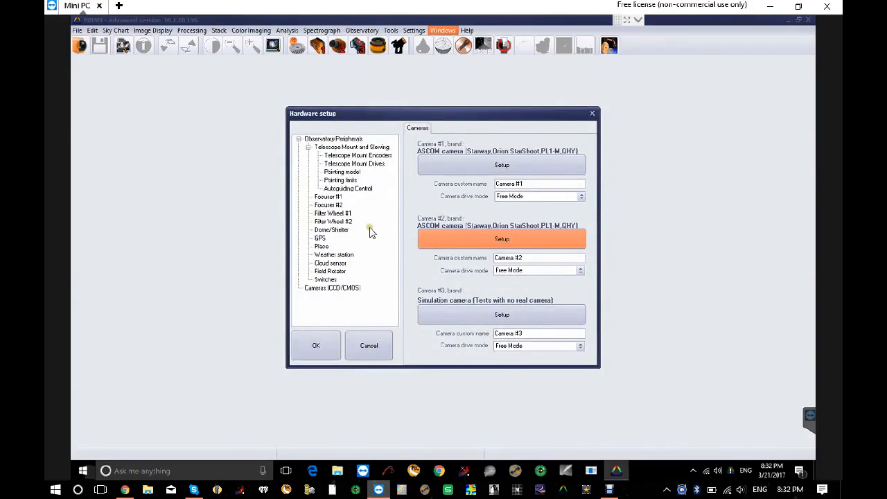
Step: Set the telescope mount type to ASCOM Compliant Telescope Mount and acknowledge the notice
double_click(367, 148)
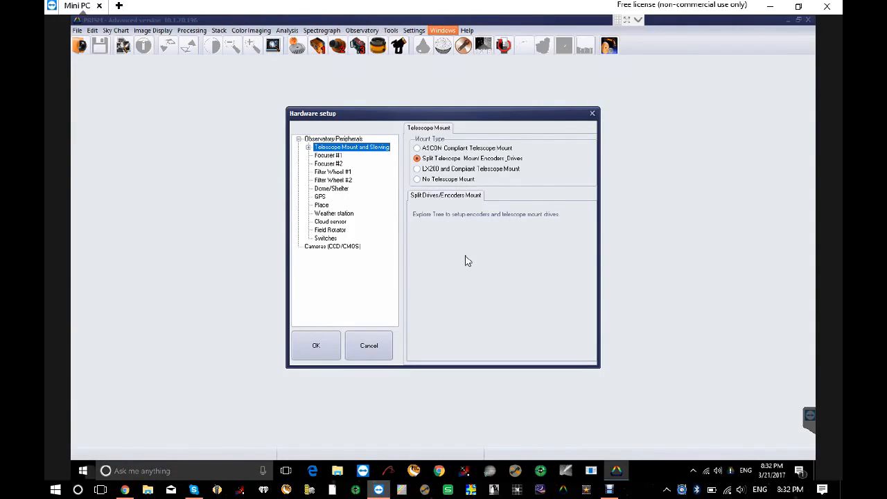
left_click(497, 148)
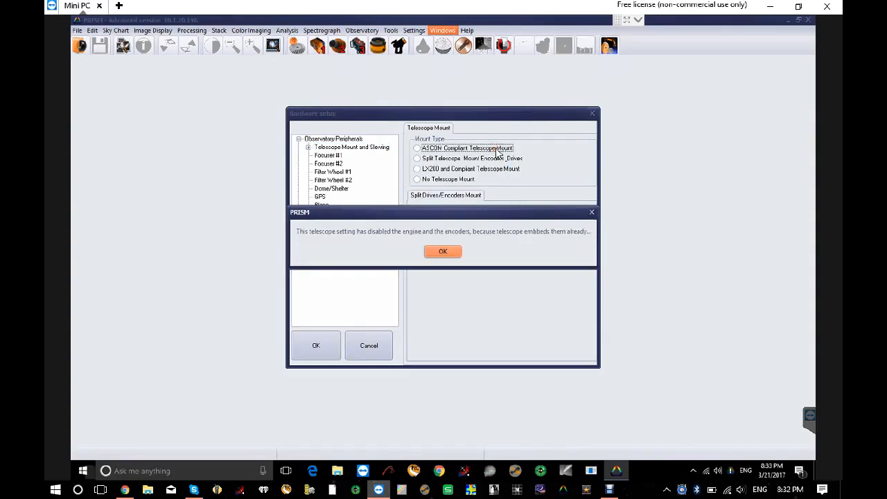
left_click(428, 252)
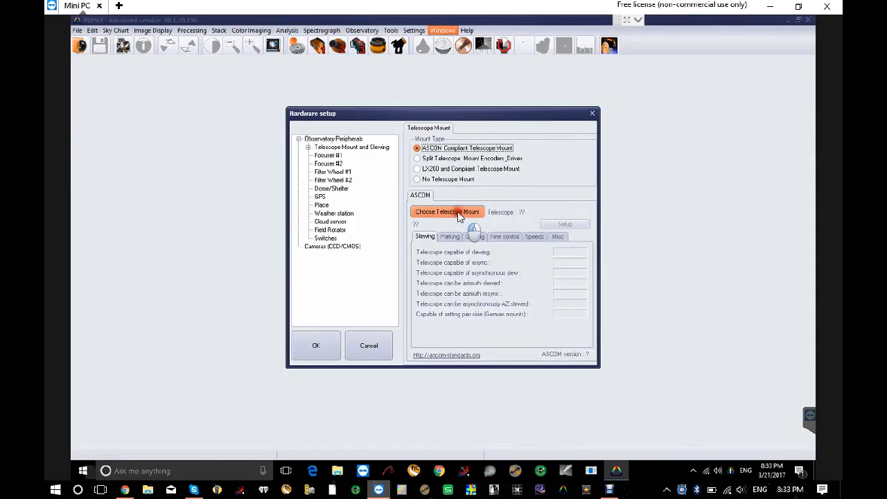
Step: Choose Celestron Telescope Driver as the mount's ASCOM driver and accept its driver setup
left_click(458, 211)
left_click(444, 240)
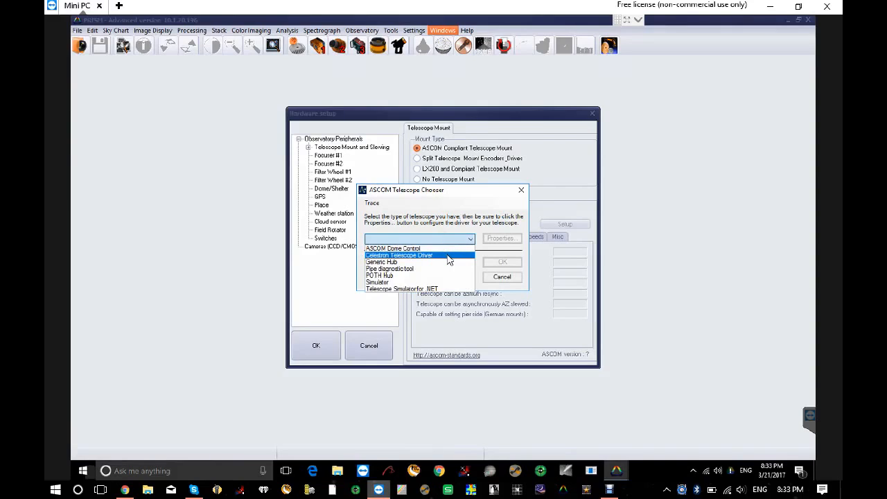
left_click(449, 257)
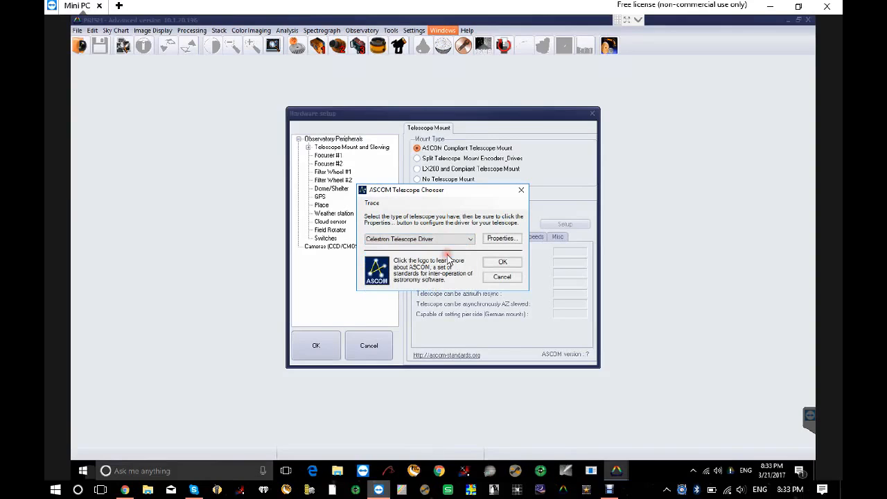
left_click(500, 239)
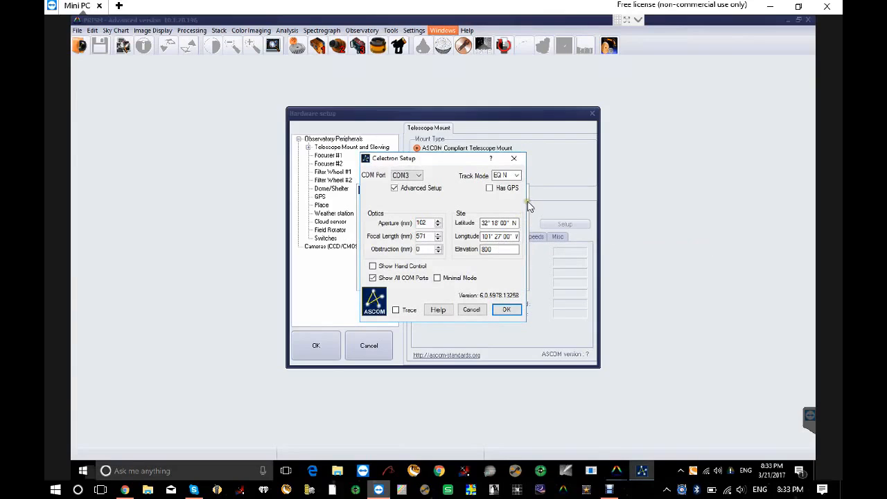
left_click(500, 311)
left_click(501, 262)
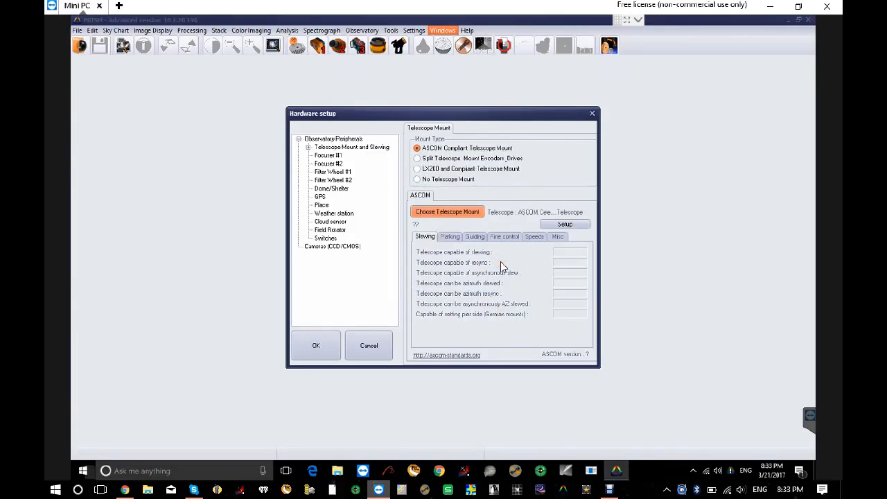
Step: Review the mount's ASCOM capabilities for slewing, parking, guiding and fine control, plus its miscellaneous settings
left_click(450, 236)
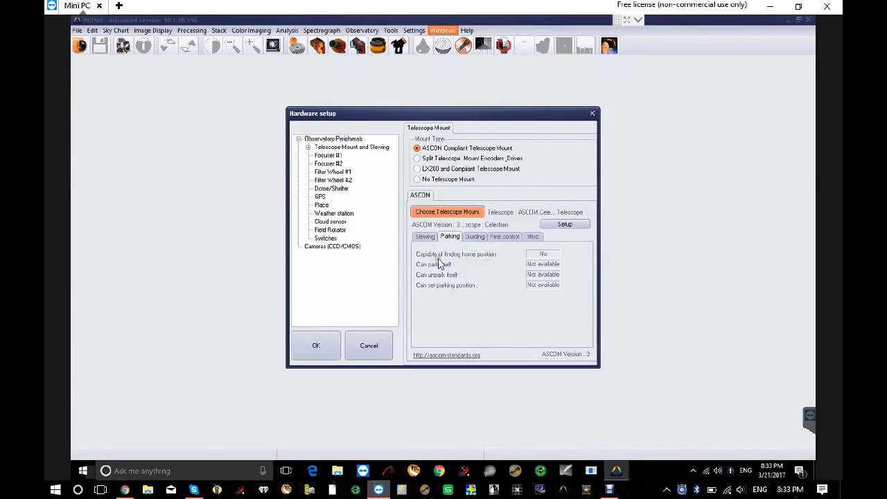
left_click(425, 236)
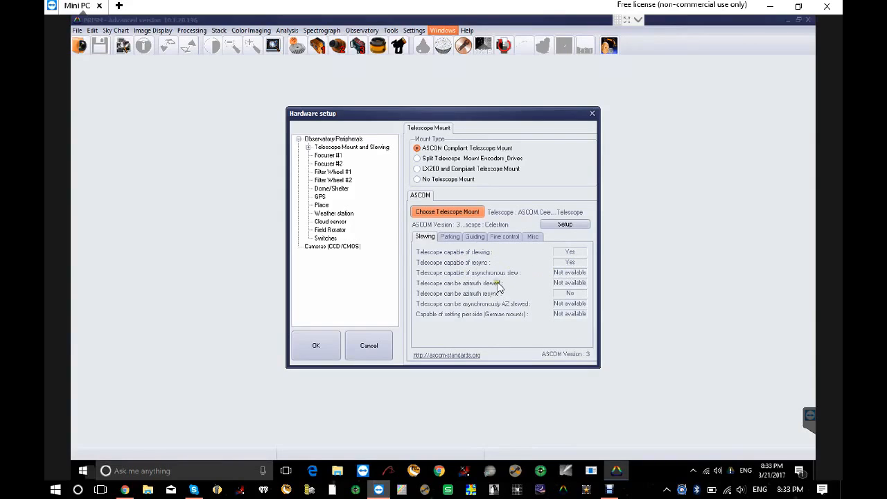
left_click(459, 241)
left_click(476, 238)
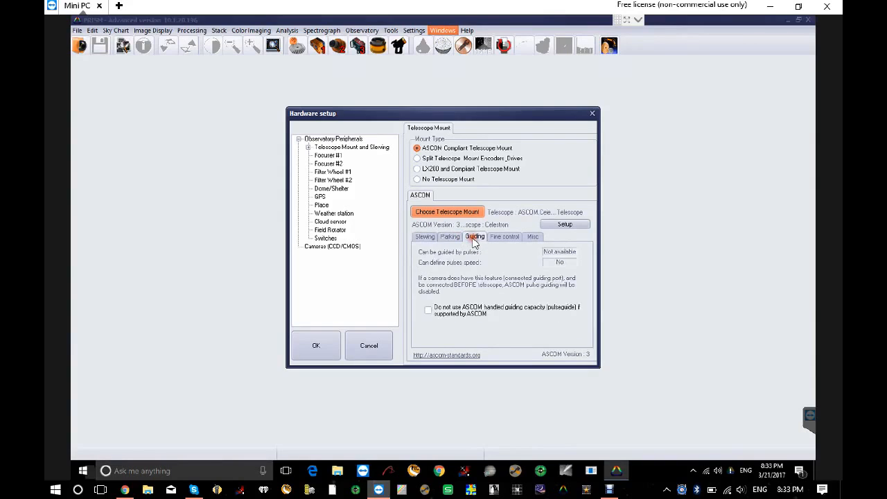
left_click(499, 239)
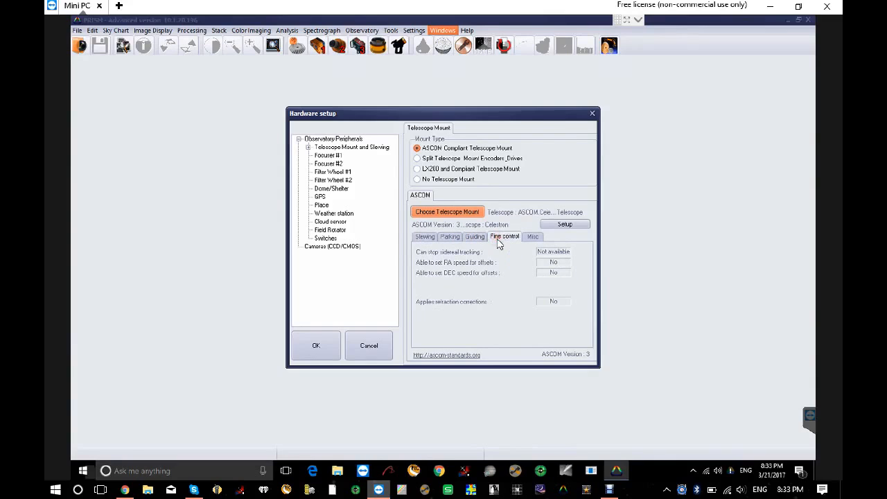
left_click(533, 238)
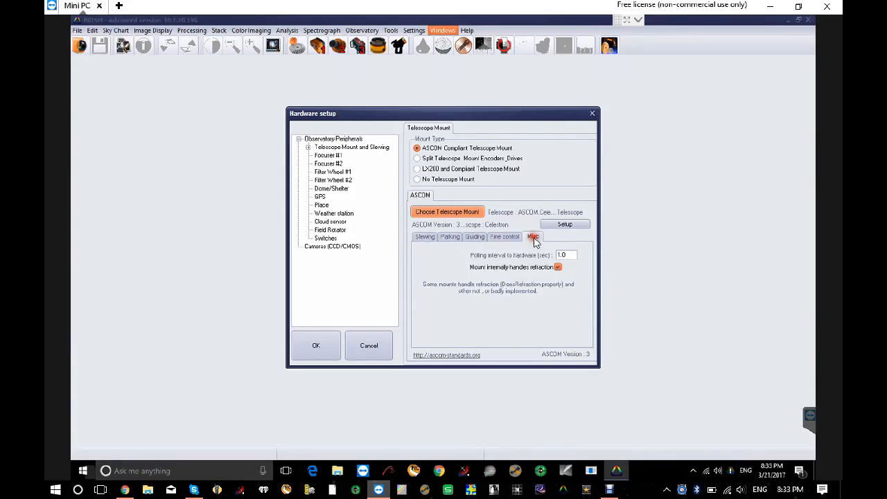
left_click(423, 239)
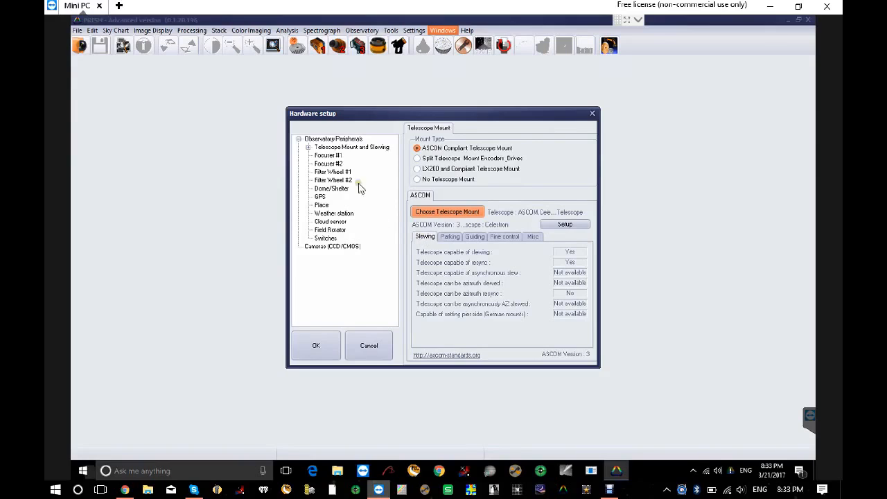
Step: Make Focuser #1 an ASCOM focuser using the Moonlite DRO Focuser Driver, and accept its driver setup
left_click(333, 156)
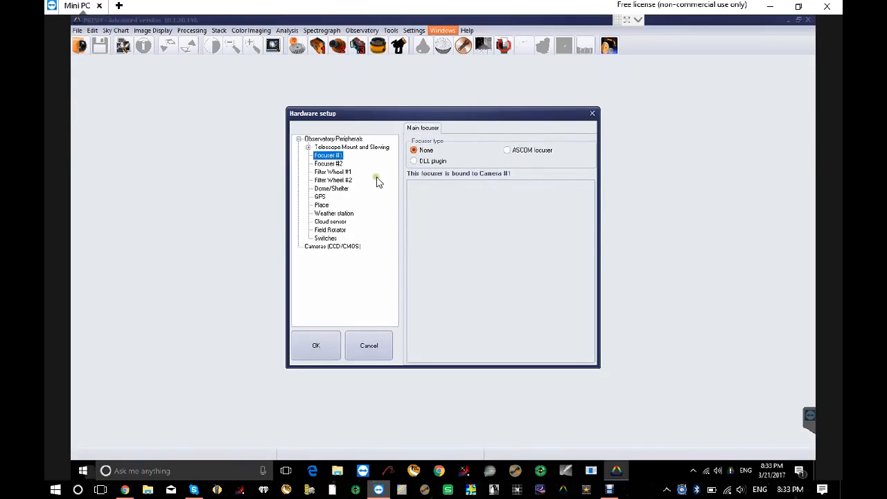
left_click(511, 152)
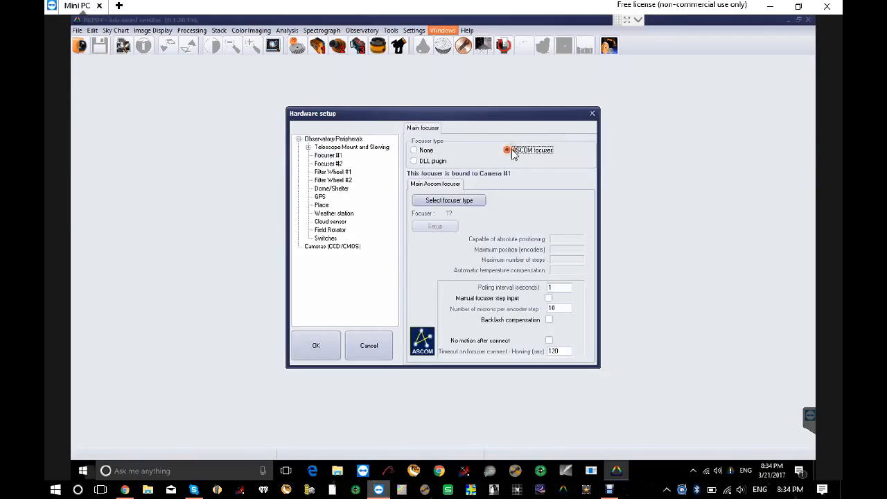
left_click(473, 202)
left_click(446, 238)
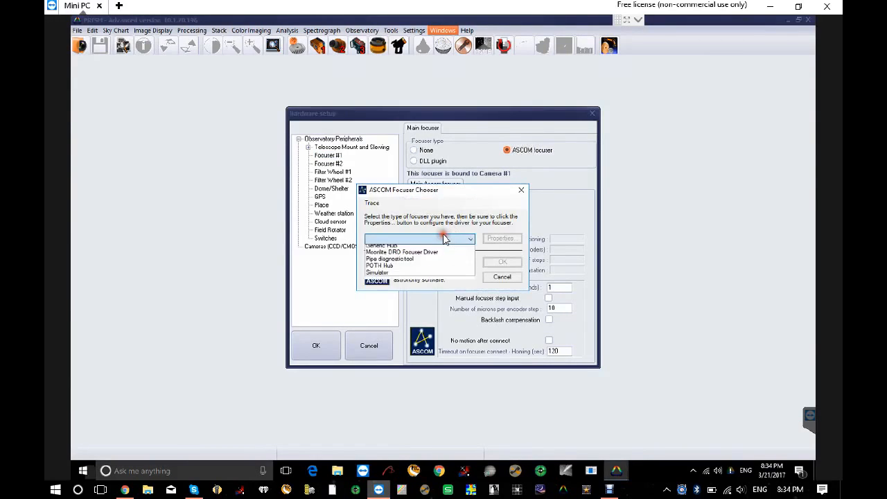
left_click(443, 263)
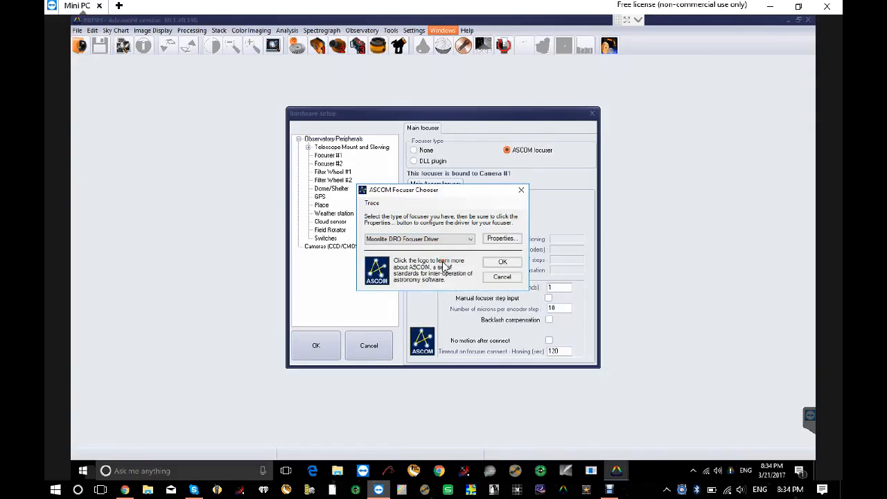
left_click(508, 240)
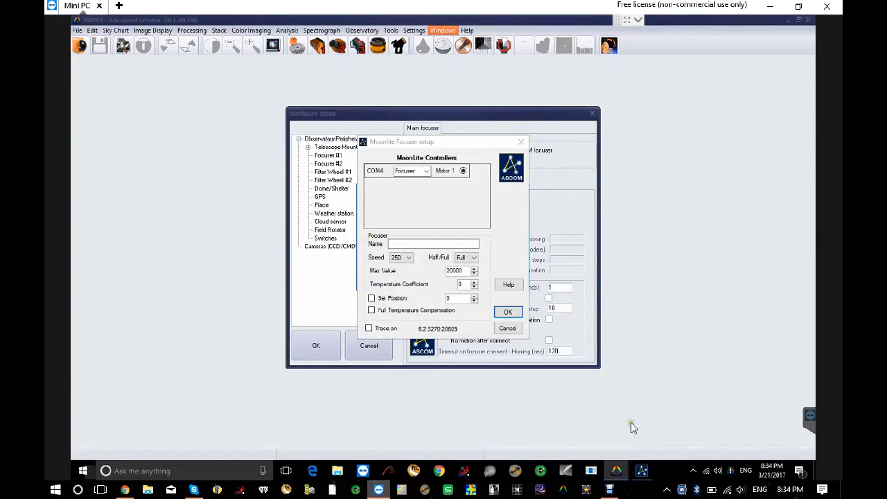
left_click(643, 472)
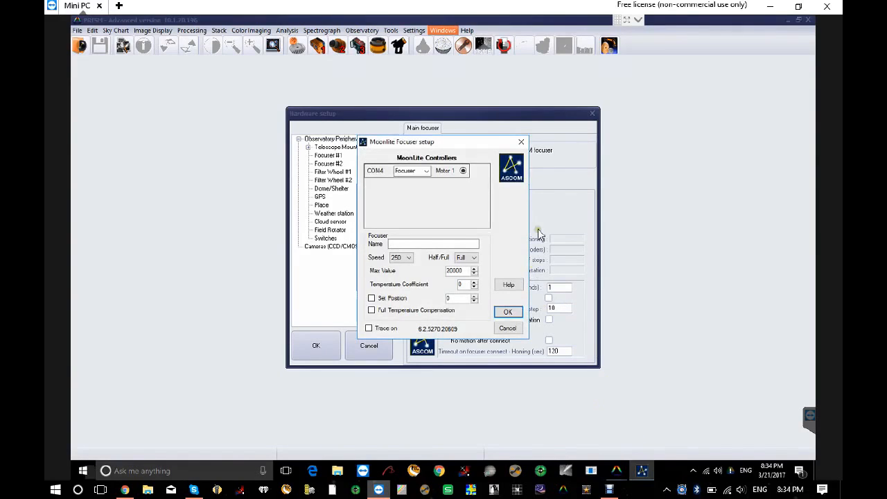
left_click(510, 312)
left_click(503, 262)
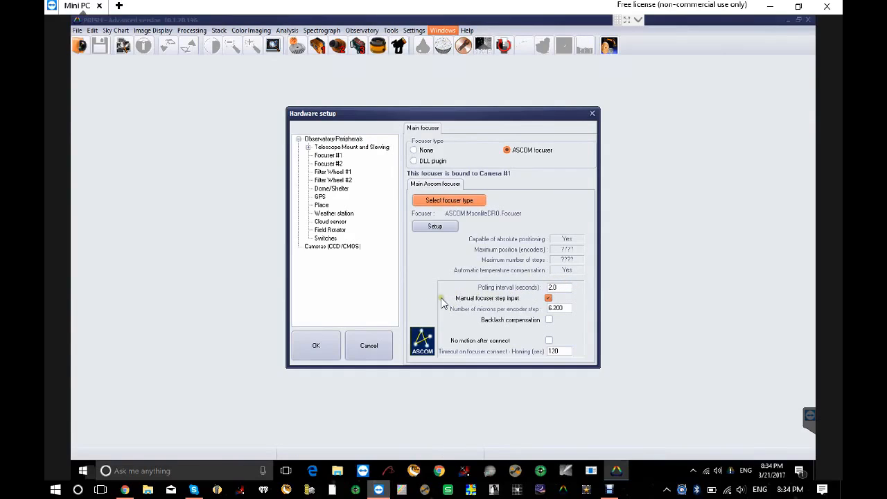
Step: Set Focuser #1 to 4.096 microns per encoder step, with backlash compensation and no motion after connect enabled
left_click(548, 299)
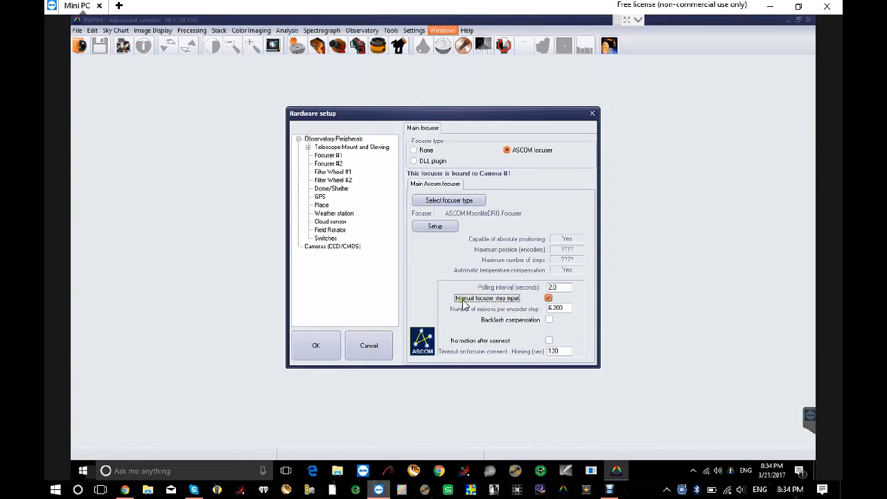
double_click(570, 310)
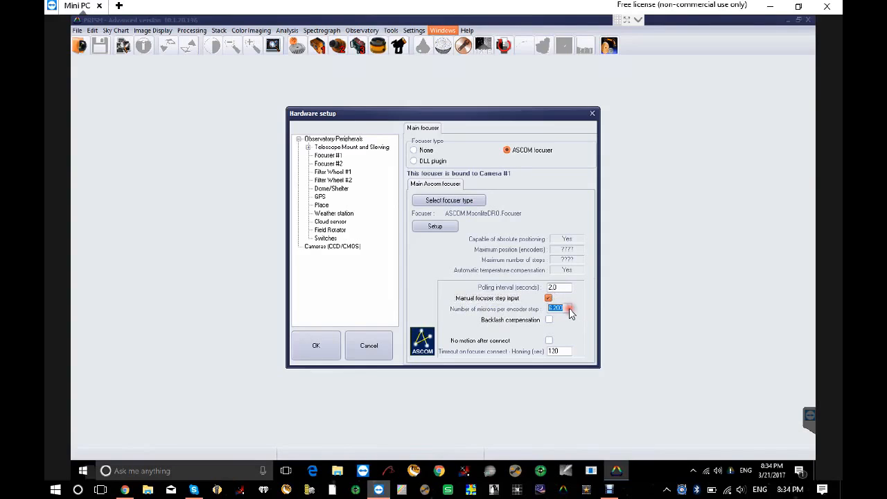
type("4.096")
left_click(549, 321)
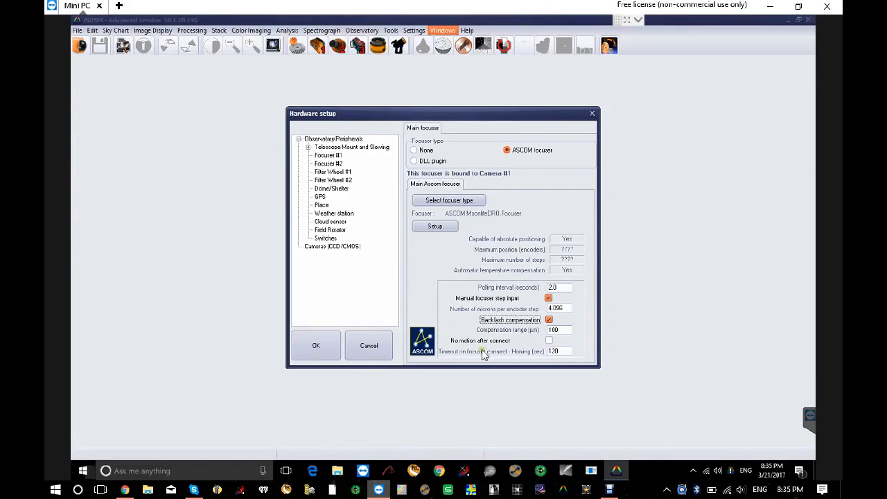
left_click(550, 340)
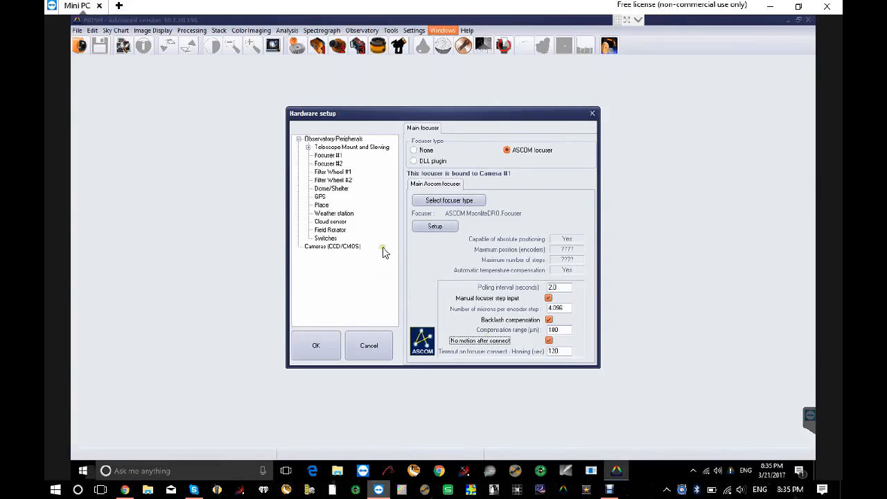
Step: Make Filter Wheel #1 an ASCOM filter wheel using ZWO FilterWheel (1), and accept its driver setup
left_click(345, 173)
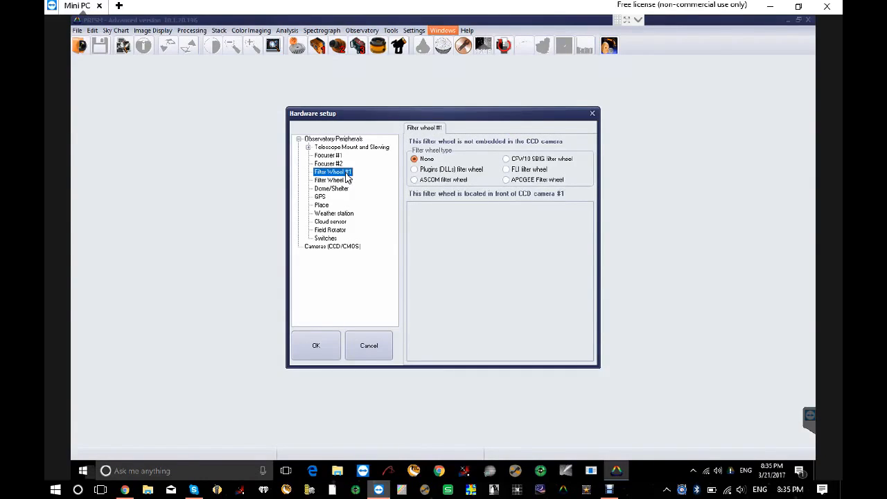
left_click(442, 180)
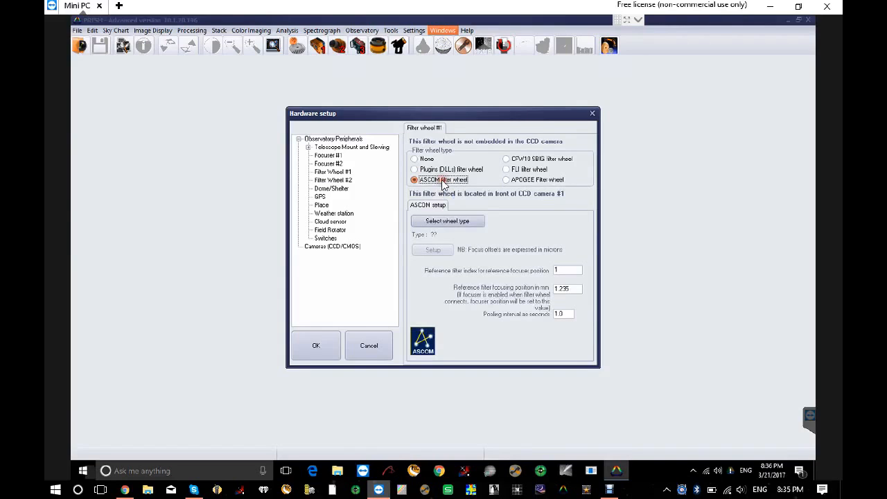
left_click(468, 221)
left_click(462, 239)
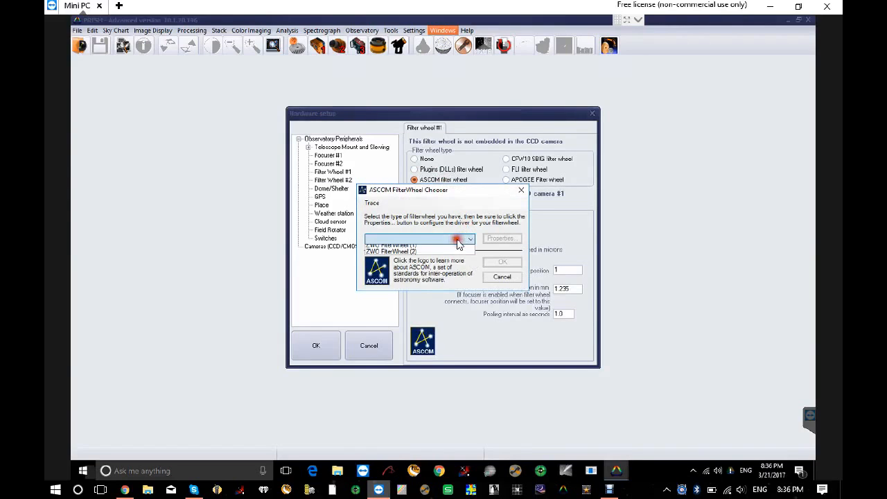
left_click(452, 262)
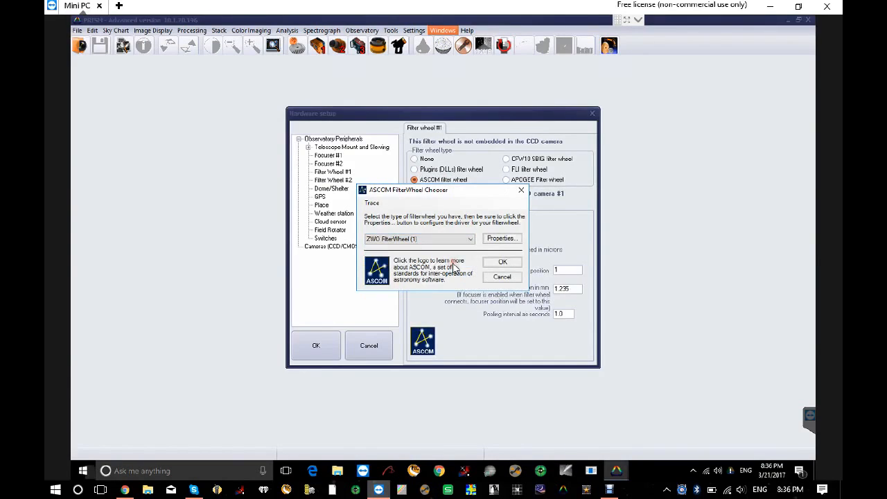
left_click(503, 240)
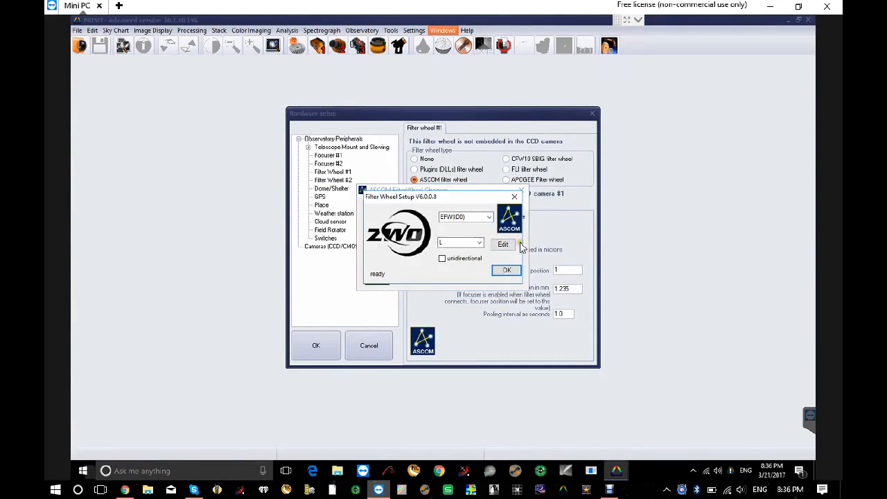
left_click(506, 270)
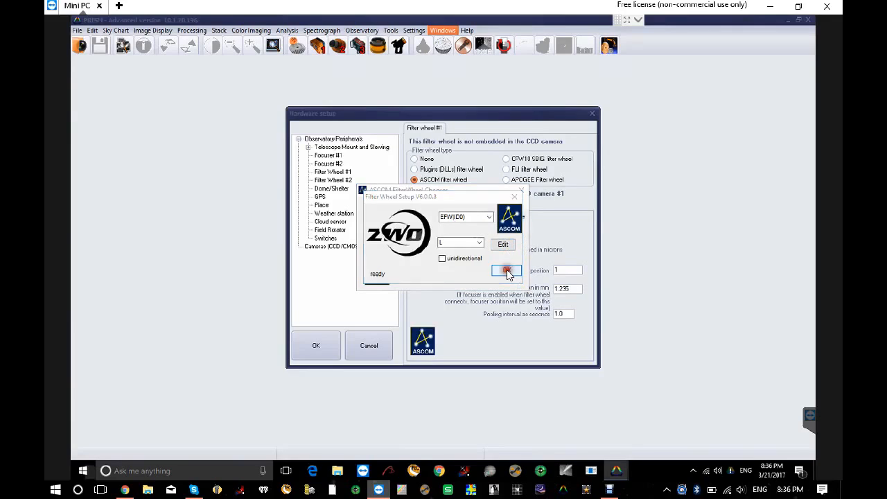
left_click(503, 263)
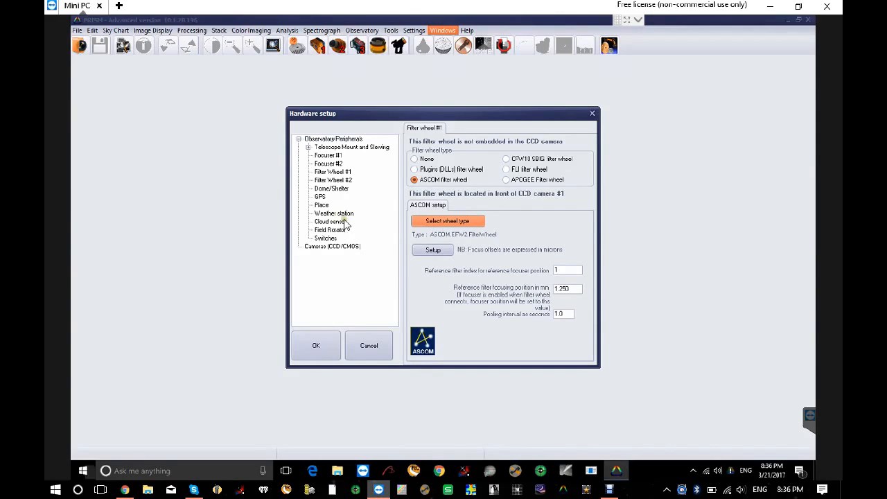
Step: Check the observing place data and accept the hardware setup
left_click(322, 206)
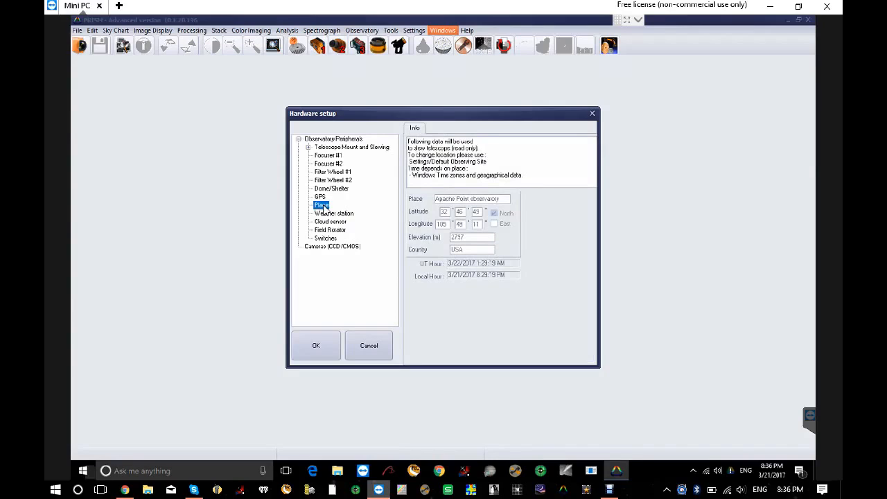
left_click(321, 346)
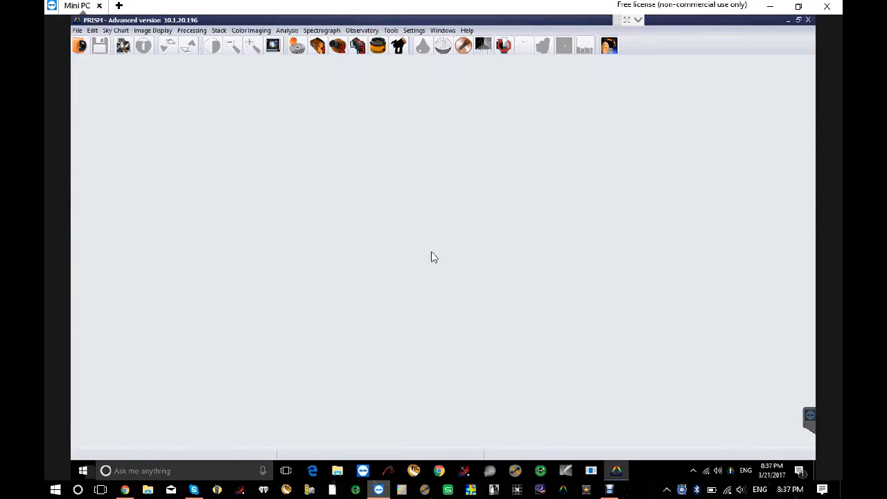
Step: Connect Camera #1 and Camera #2, and acknowledge the guiding hint for the Lodestar
left_click(317, 47)
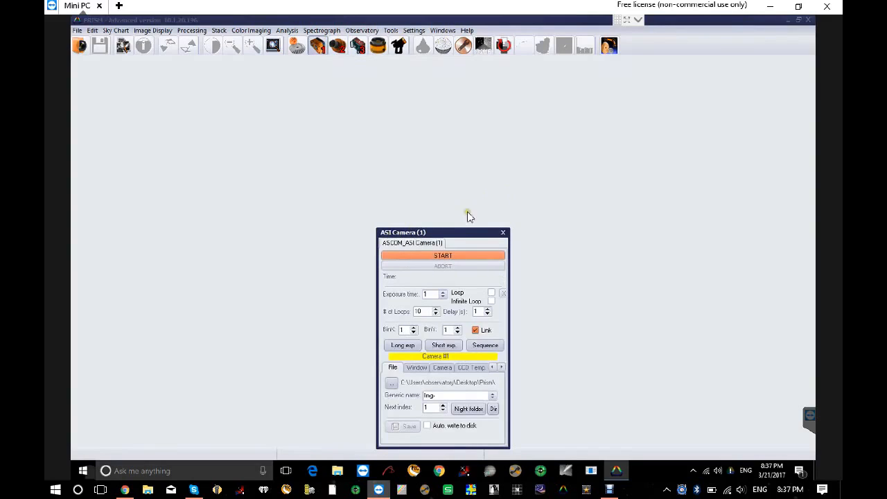
left_click(337, 46)
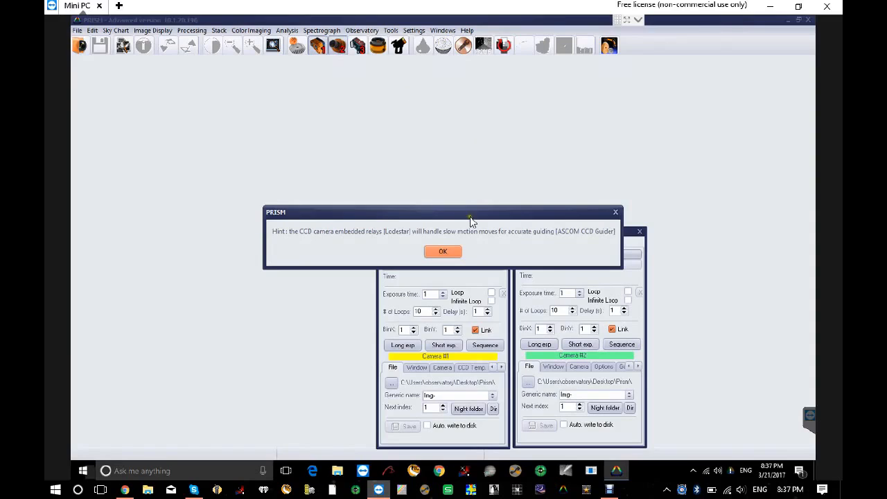
left_click(453, 252)
left_click(452, 255)
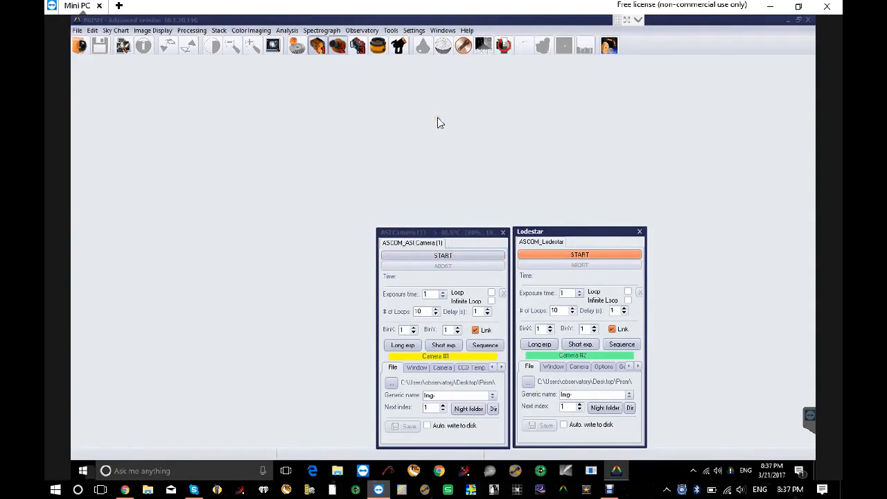